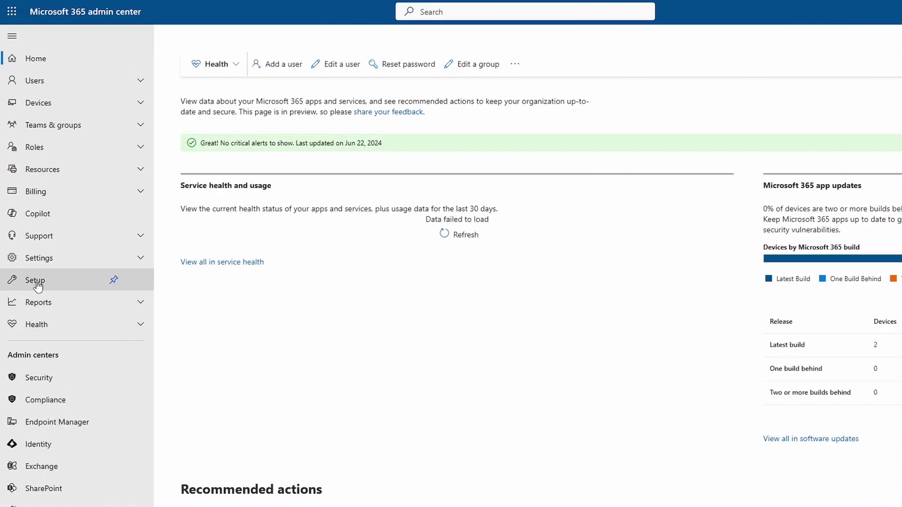
Step: Open the eSignature service settings among the Syntex document and image services in the organization setup
{"action": "left_click", "coordinate": [37, 280]}
{"action": "scroll", "coordinate": [376, 329], "scroll_direction": "down", "scroll_amount": 10}
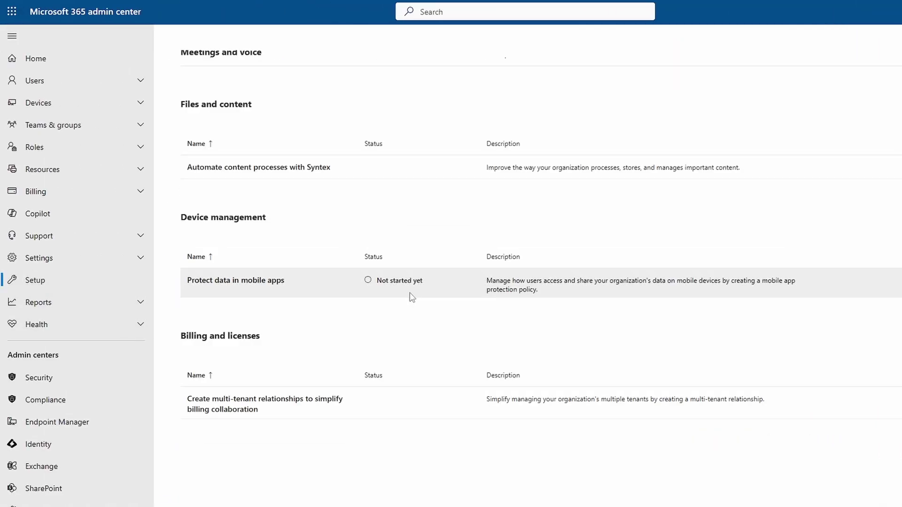
{"action": "left_click", "coordinate": [259, 168]}
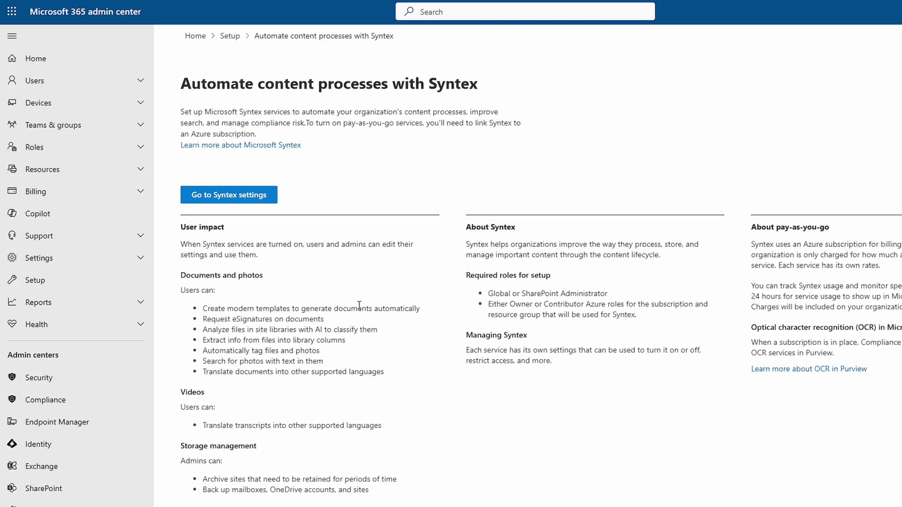
{"action": "left_click", "coordinate": [225, 197]}
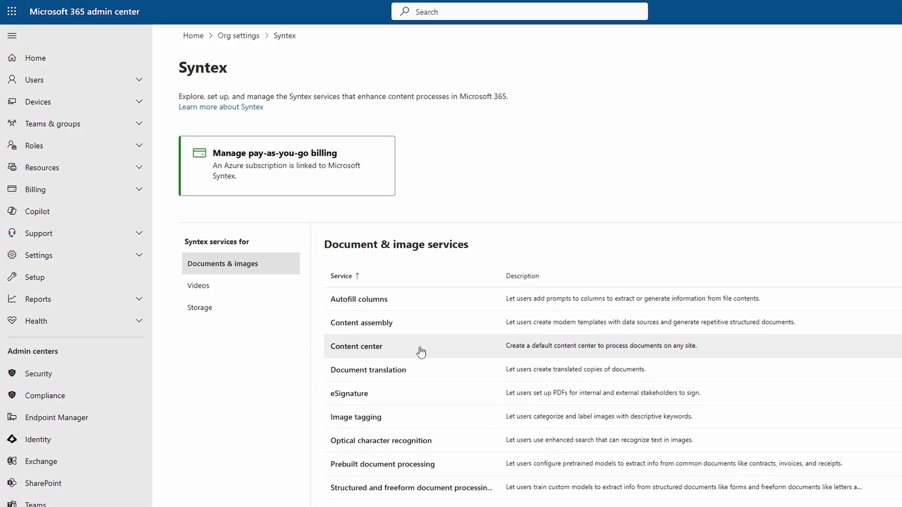
{"action": "left_click", "coordinate": [407, 396]}
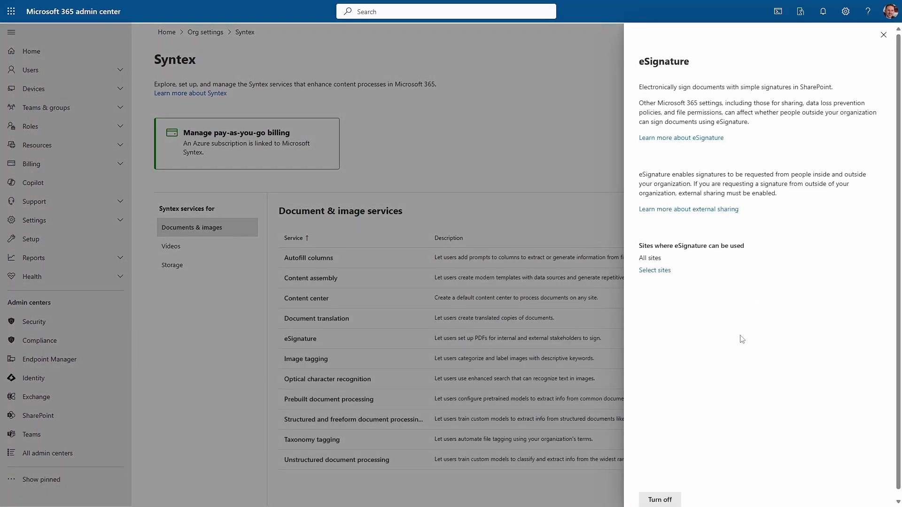
Step: Limit where eSignature can be used to the option Selected sites (up to 100)
{"action": "scroll", "coordinate": [722, 341], "scroll_direction": "down", "scroll_amount": 1}
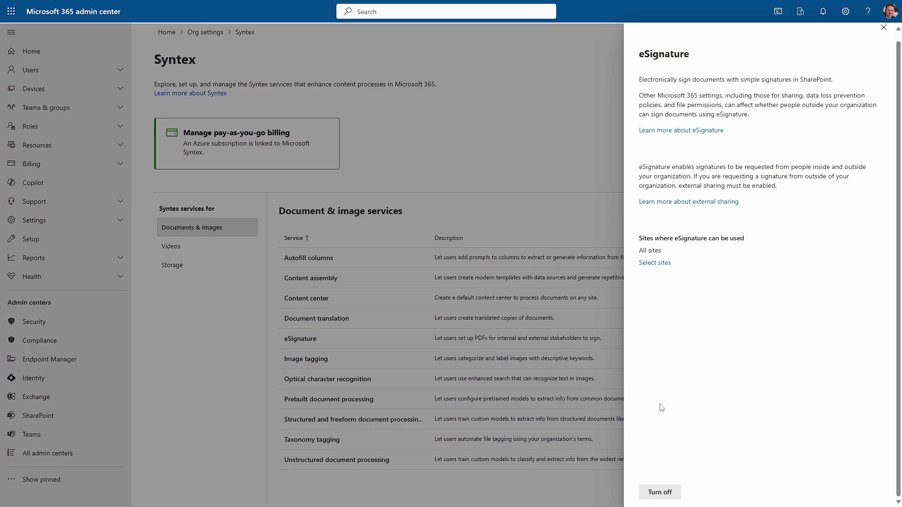
{"action": "left_click", "coordinate": [654, 263]}
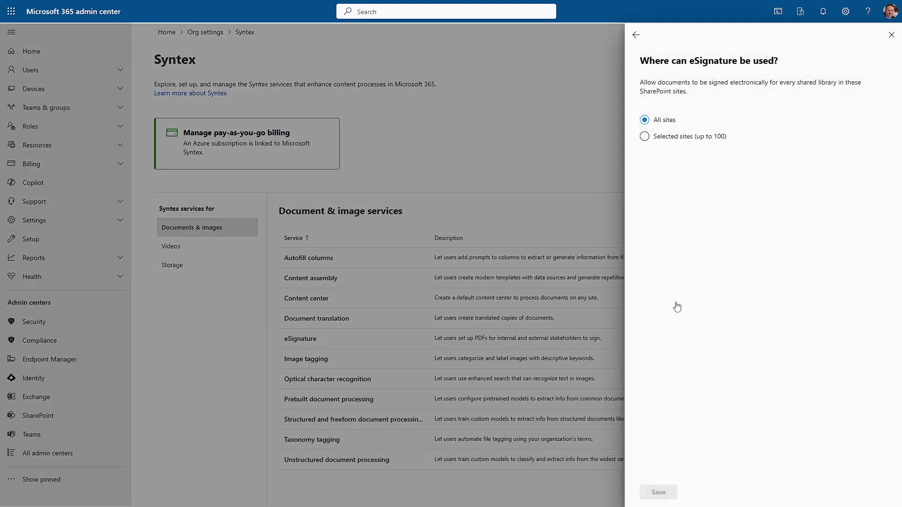
{"action": "left_click", "coordinate": [644, 137]}
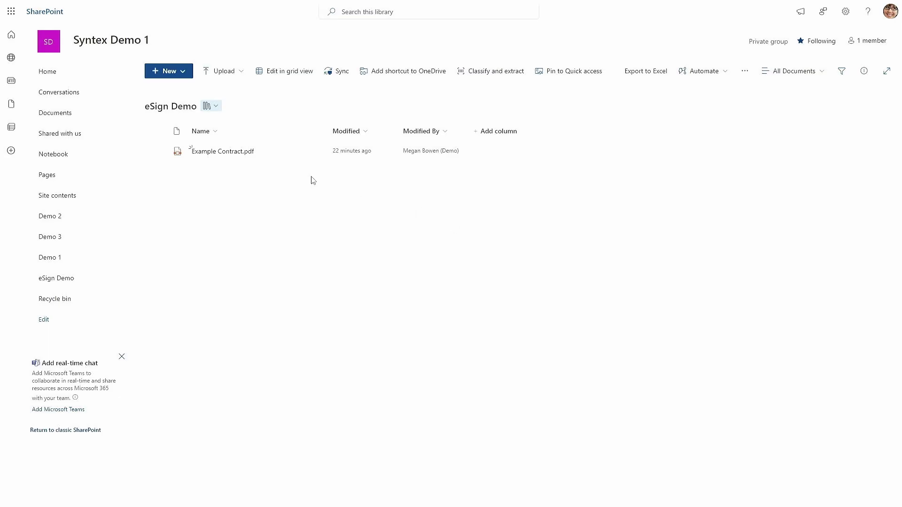
Step: Start a signature request for Example Contract.pdf in the eSign Demo library on SharePoint and add the two recipients
{"action": "left_click", "coordinate": [233, 158]}
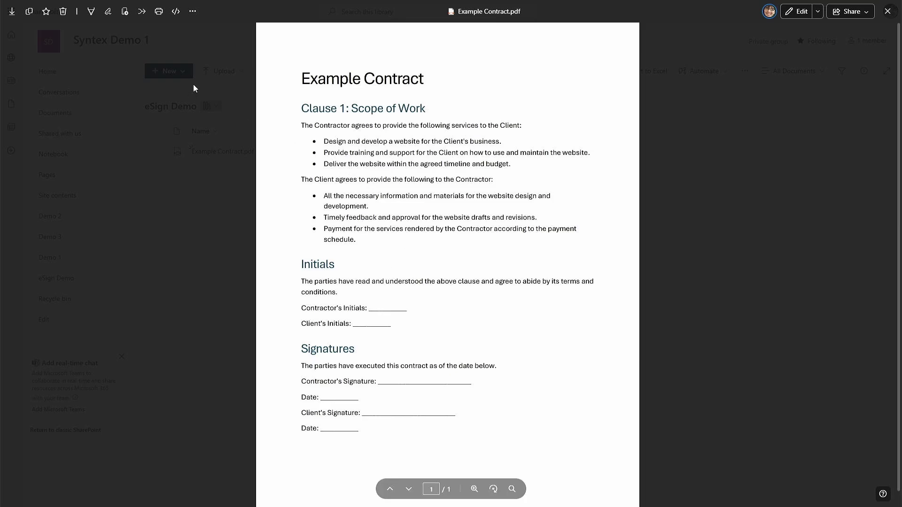
{"action": "left_click", "coordinate": [108, 14]}
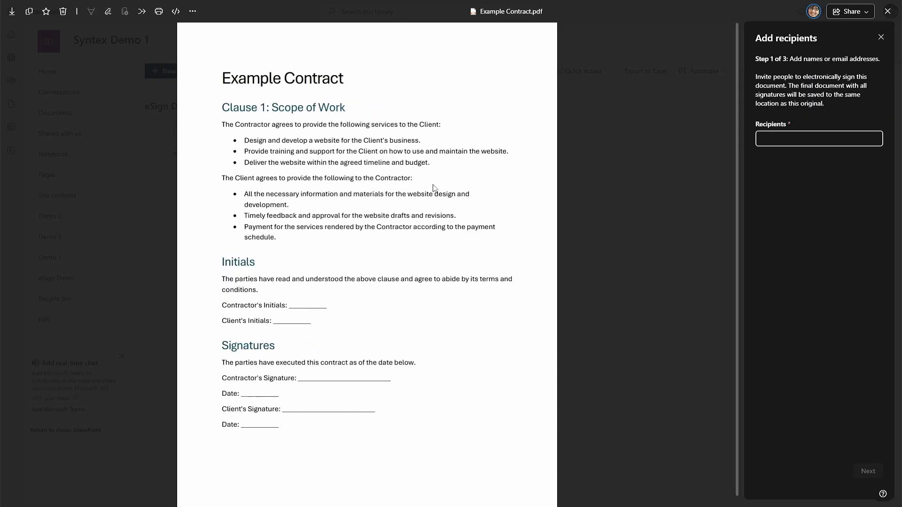
{"action": "left_click", "coordinate": [773, 145]}
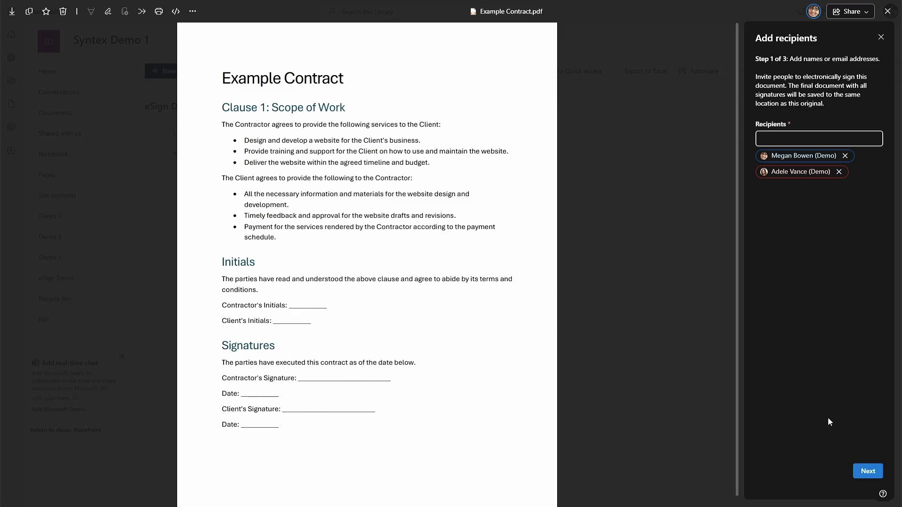
{"action": "left_click", "coordinate": [868, 472]}
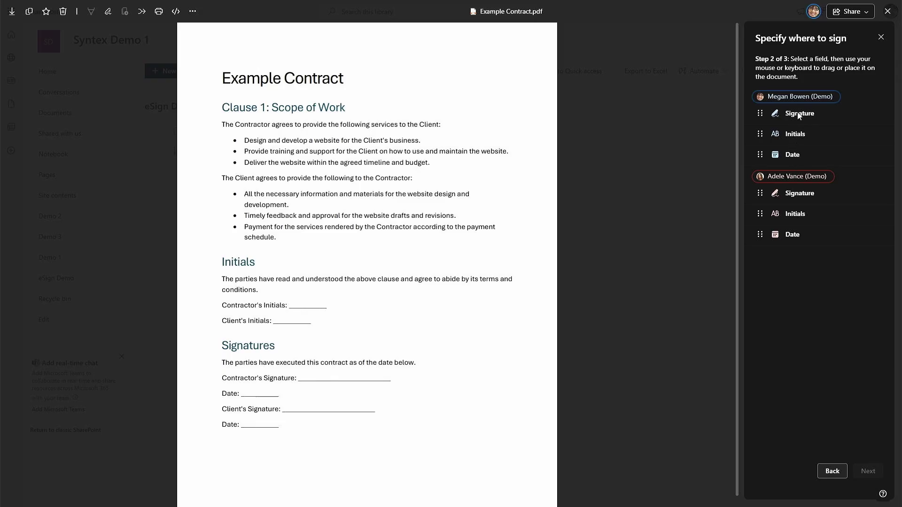
Step: Place signature, initials and date fields for both recipients on their contract lines, plus extra client initials in the page's upper right corner
{"action": "mouse_move", "coordinate": [797, 116]}
{"action": "left_mouse_down"}
{"action": "mouse_move", "coordinate": [649, 189]}
{"action": "mouse_move", "coordinate": [354, 357]}
{"action": "mouse_move", "coordinate": [355, 367]}
{"action": "left_mouse_up"}
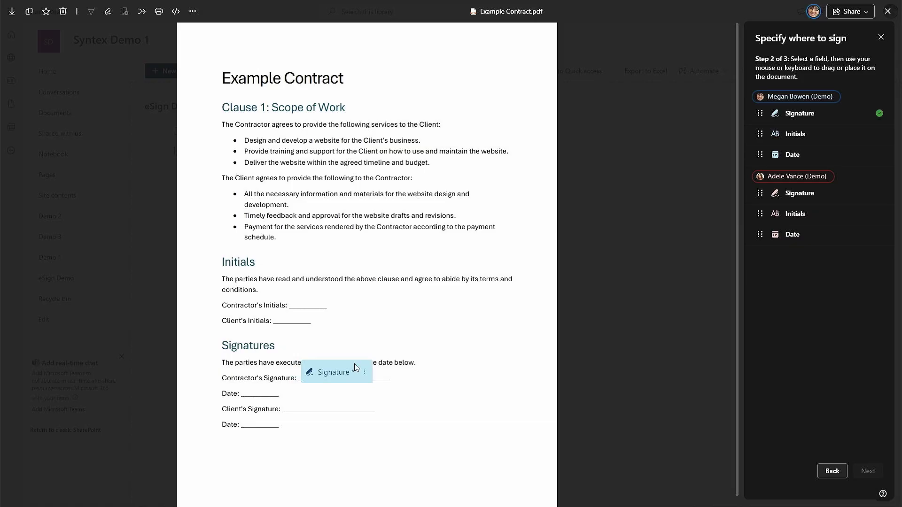
{"action": "left_click_drag", "start_coordinate": [790, 136], "coordinate": [344, 299]}
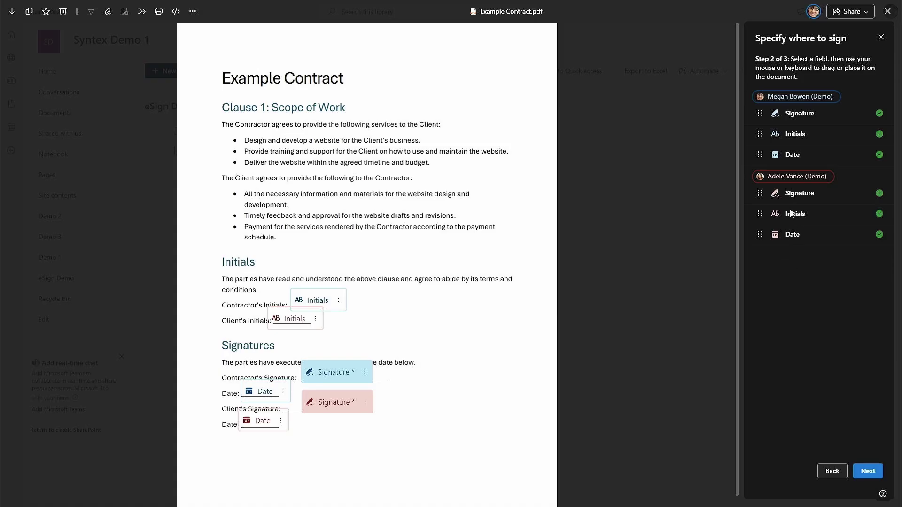
{"action": "left_click_drag", "start_coordinate": [793, 217], "coordinate": [523, 45]}
{"action": "left_click", "coordinate": [868, 471]}
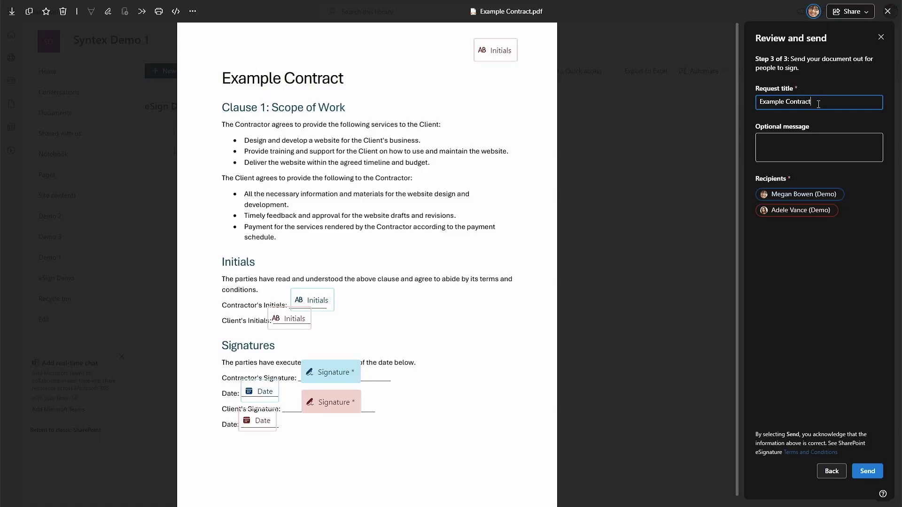
Step: Add the message "Please sign this" to the Example Contract request and send it for signing
{"action": "left_click", "coordinate": [788, 140]}
{"action": "type", "text": "Please sign this"}
{"action": "left_click", "coordinate": [867, 472]}
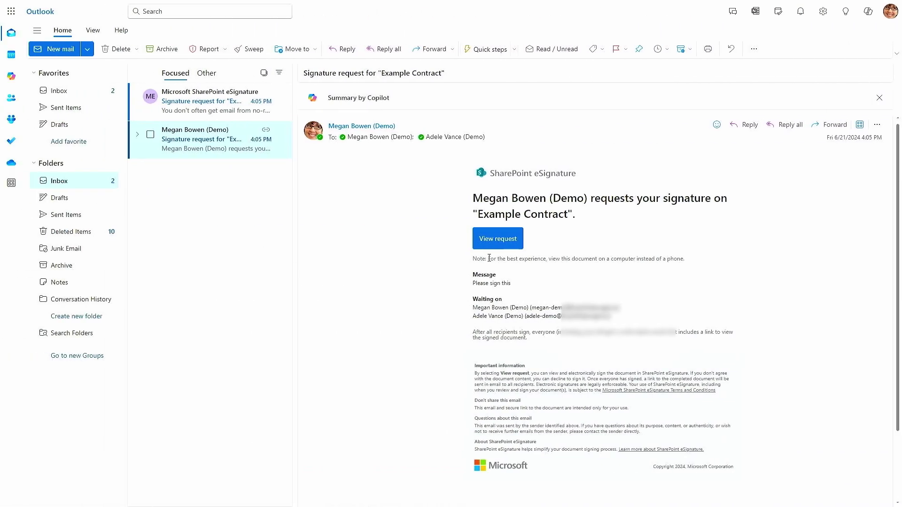
Step: Switch to Outlook and read the SharePoint eSignature emails about the Example Contract request
{"action": "left_click", "coordinate": [243, 107]}
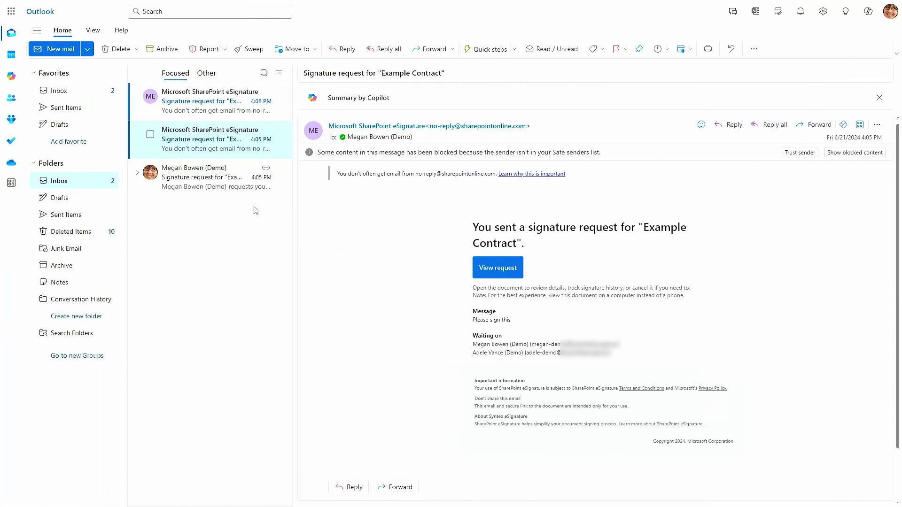
{"action": "left_click", "coordinate": [217, 115]}
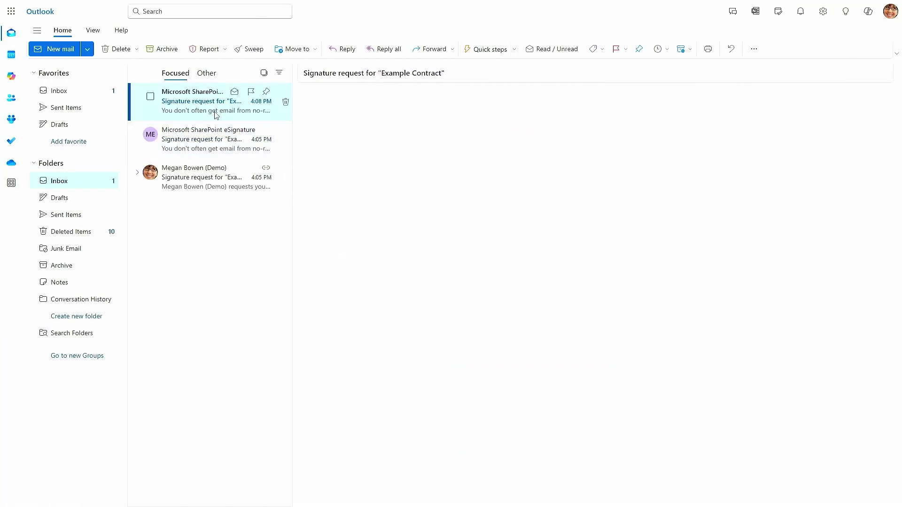
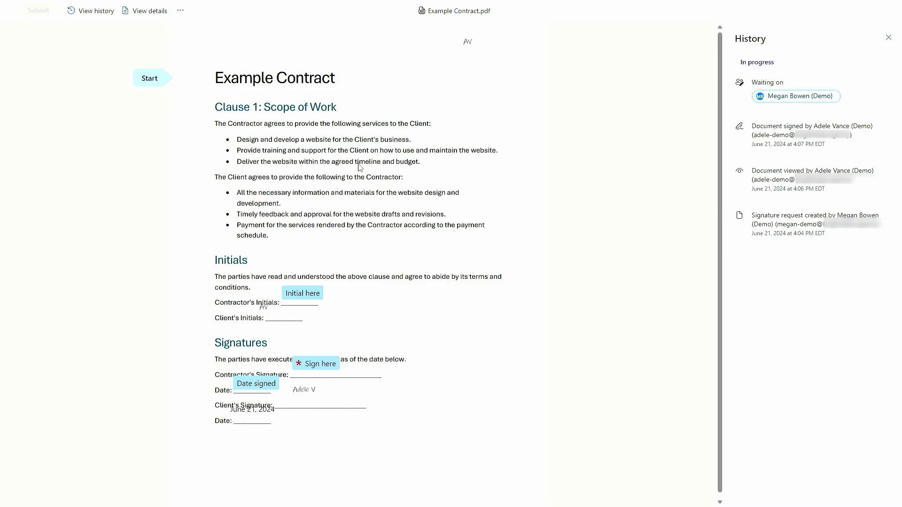
Step: Fill in the contractor's initials on the Example Contract signing page
{"action": "left_click", "coordinate": [304, 293]}
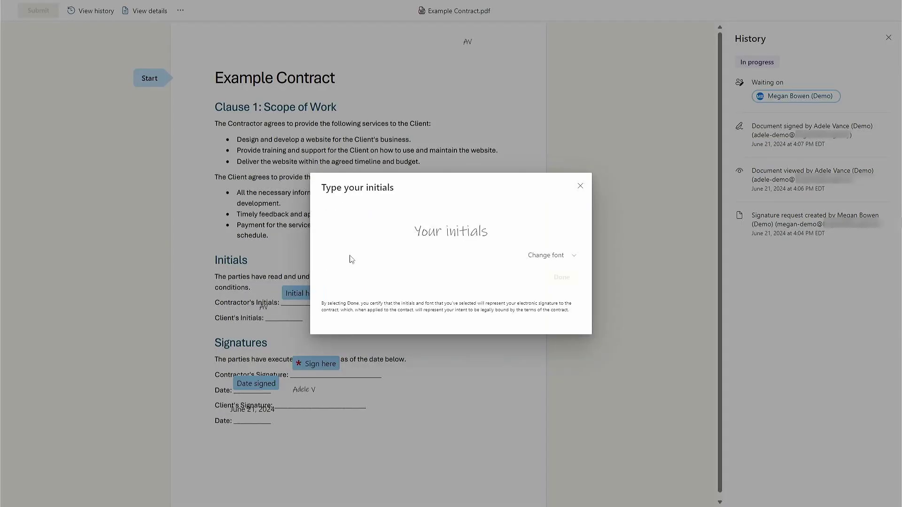
{"action": "type", "text": "MB"}
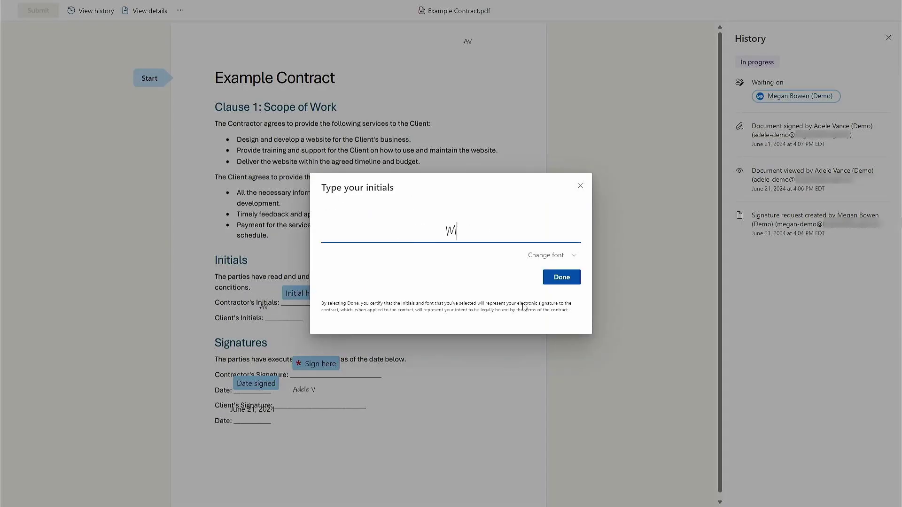
{"action": "left_click", "coordinate": [561, 278]}
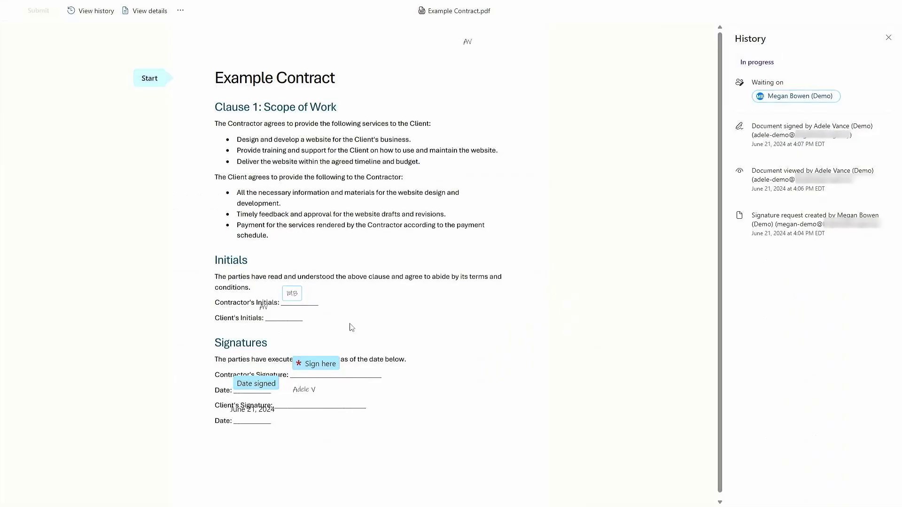
Step: Sign the contractor's signature field with the signer's name
{"action": "left_click", "coordinate": [320, 364]}
{"action": "left_click", "coordinate": [433, 240]}
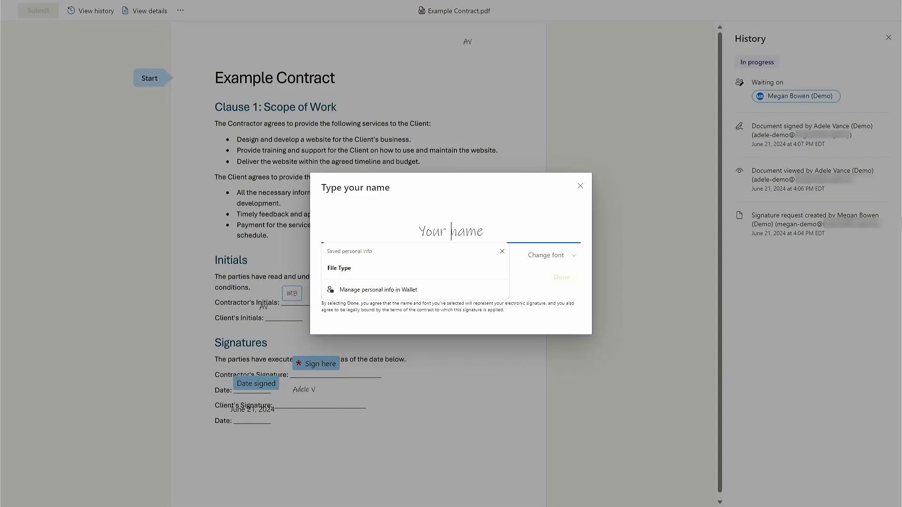
{"action": "type", "text": "Megan B"}
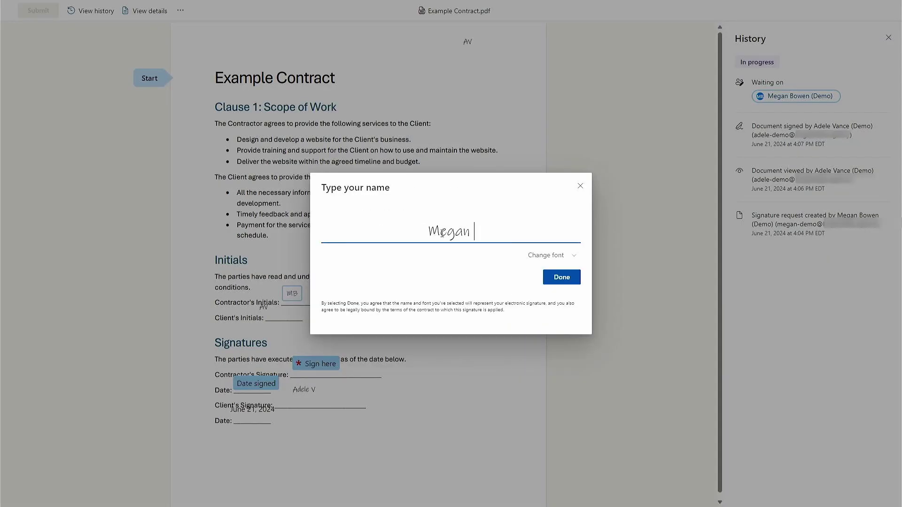
{"action": "left_click", "coordinate": [559, 278]}
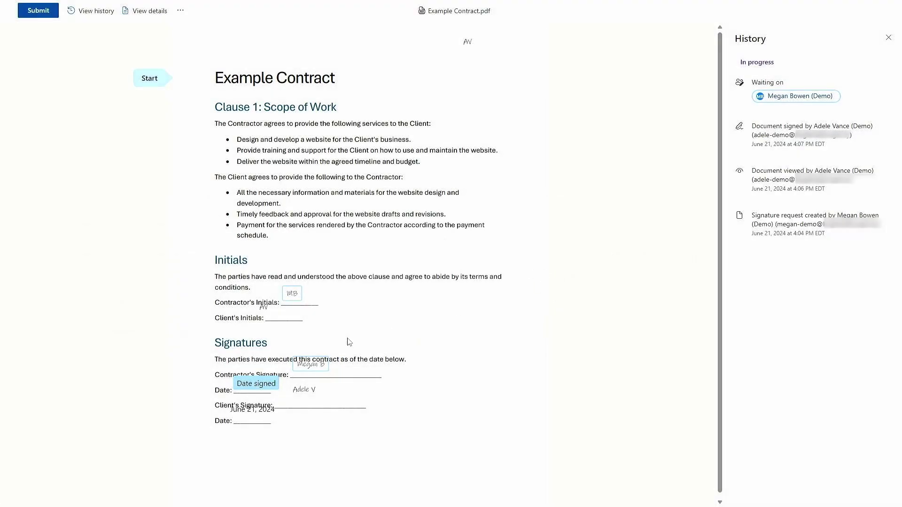
Step: Fill in the contractor's signing date, June 21, 2024, and submit the signed document
{"action": "left_click", "coordinate": [278, 383]}
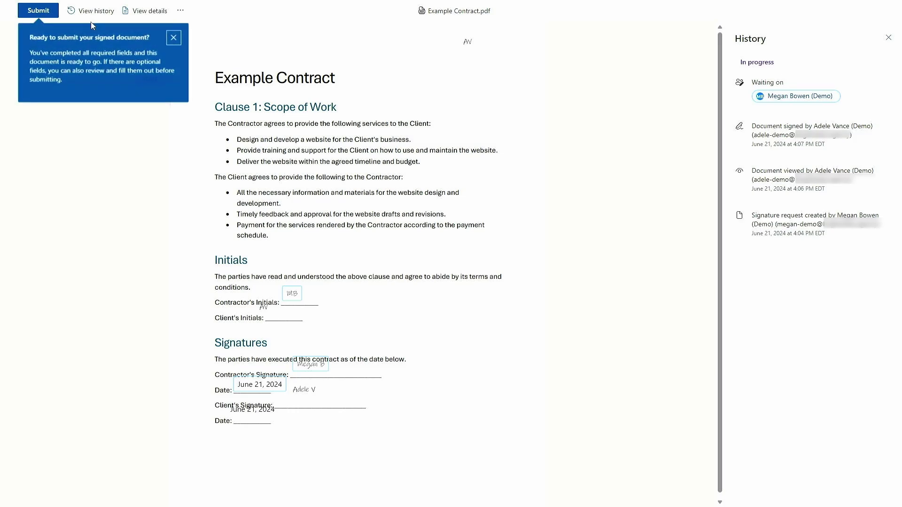
{"action": "left_click", "coordinate": [38, 14]}
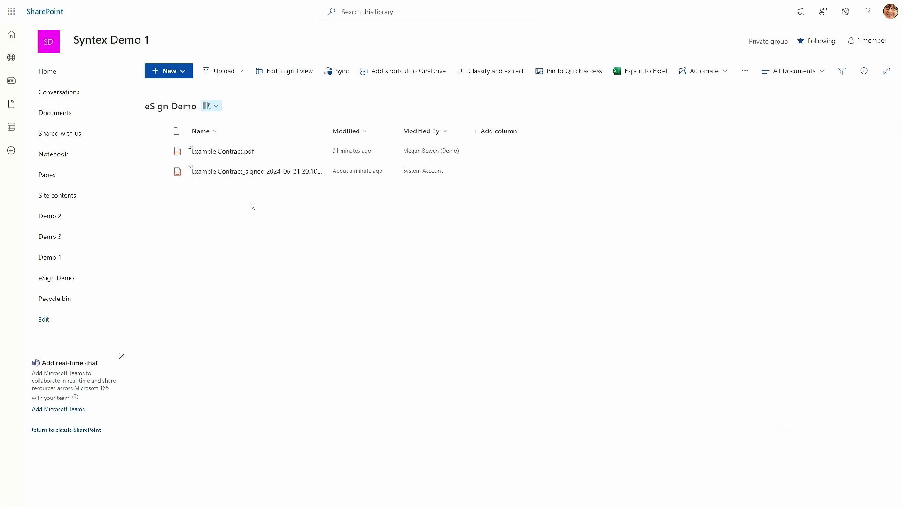
Step: Open the signed Example Contract PDF in the eSign Demo library and review its signatures and signature request summary
{"action": "left_click", "coordinate": [242, 172]}
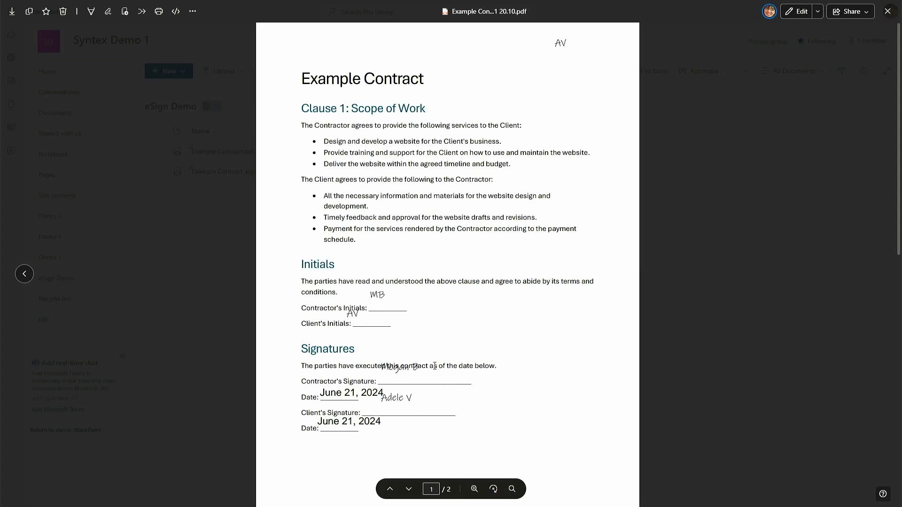
{"action": "scroll", "coordinate": [552, 359], "scroll_direction": "down", "scroll_amount": 10}
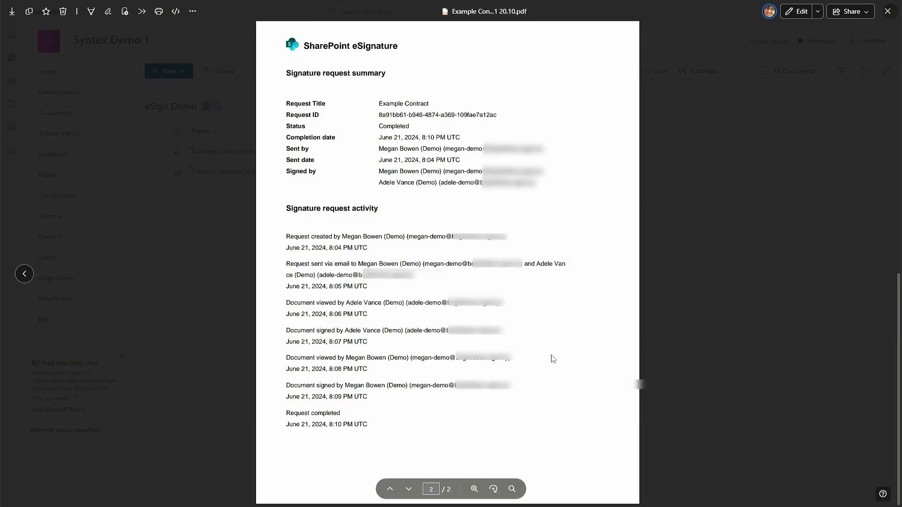